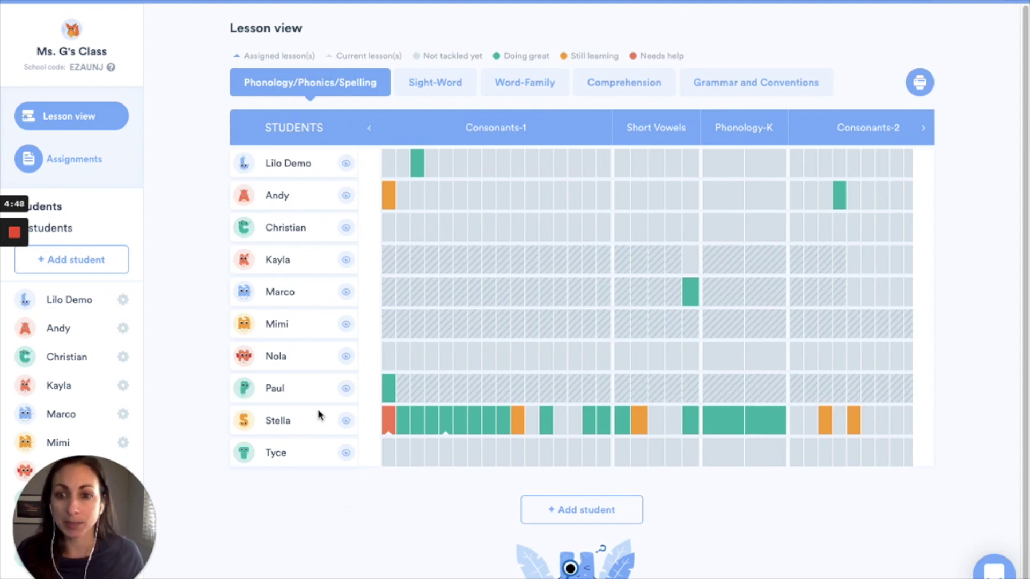
Open the student's profile with 24 November 2020 results and review the standards table.
left_click(346, 421)
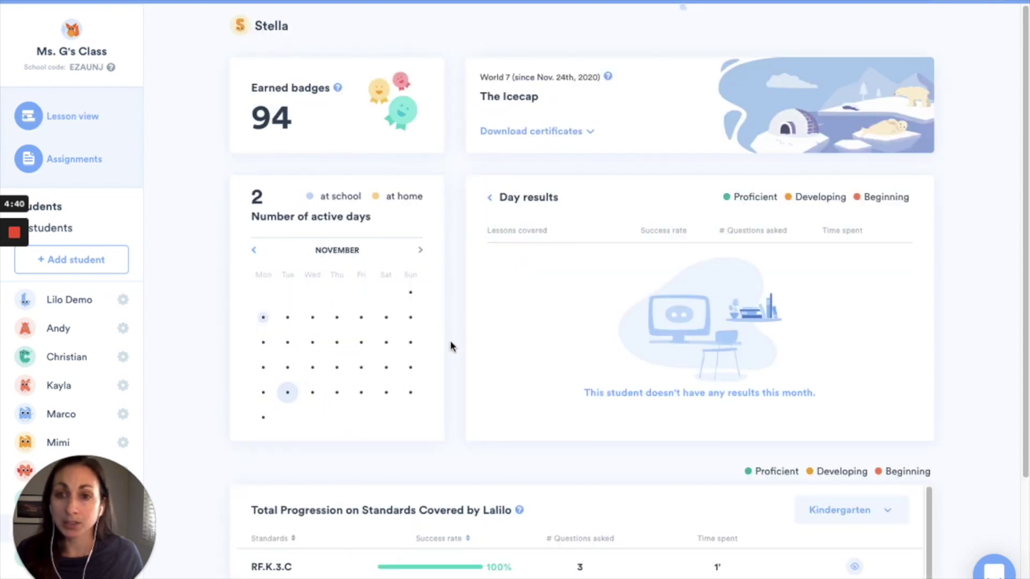
left_click(288, 394)
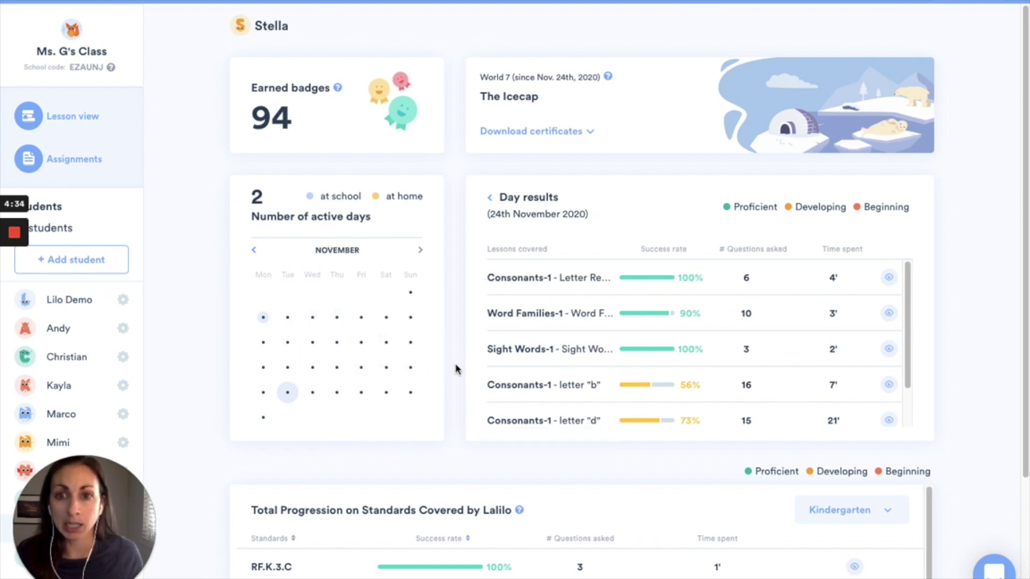
scroll(455, 368, "down", 5)
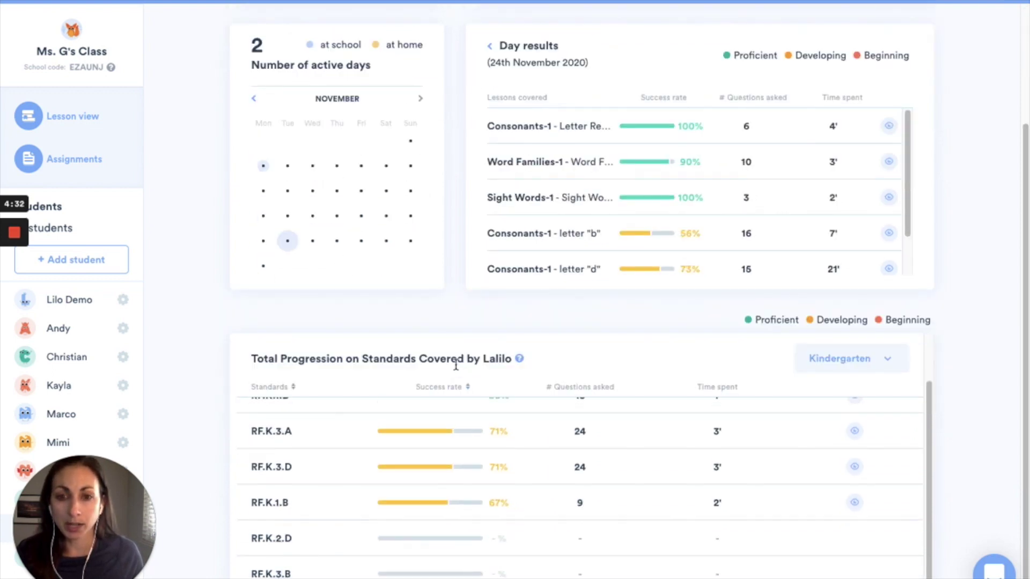
scroll(455, 370, "up", 1)
scroll(189, 378, "down", 1)
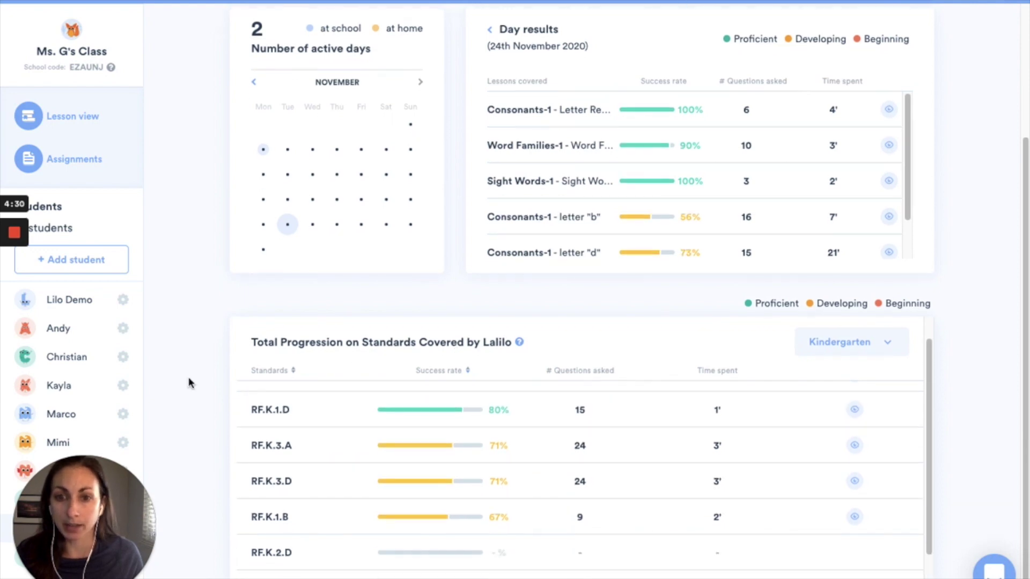
scroll(215, 473, "up", 1)
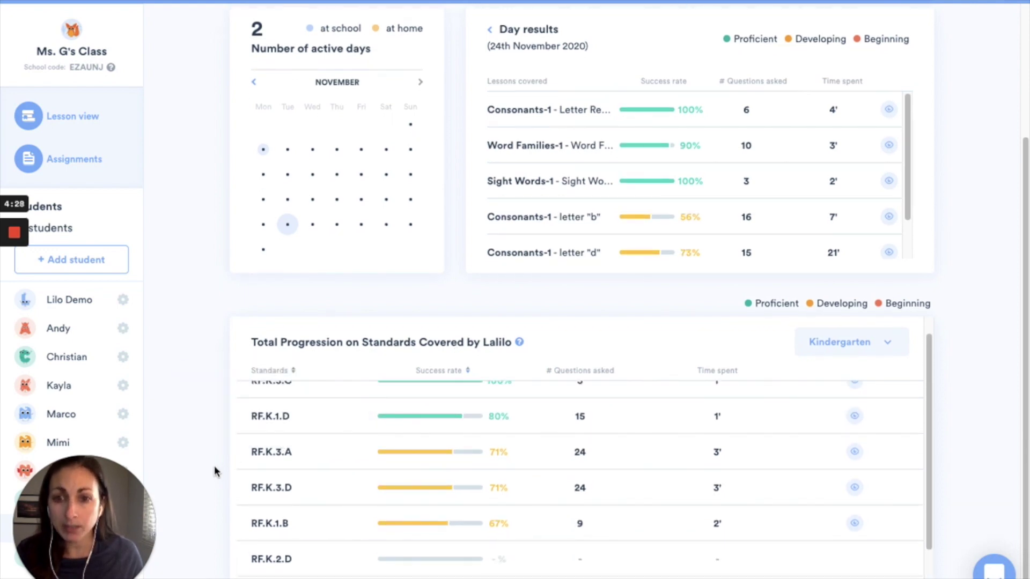
scroll(246, 485, "up", 1)
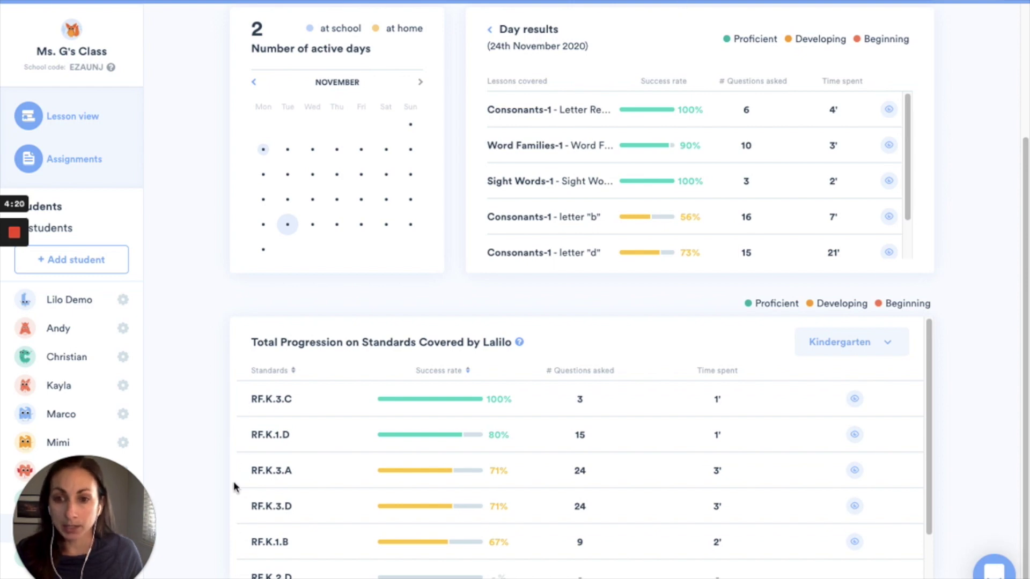
mouse_move(272, 402)
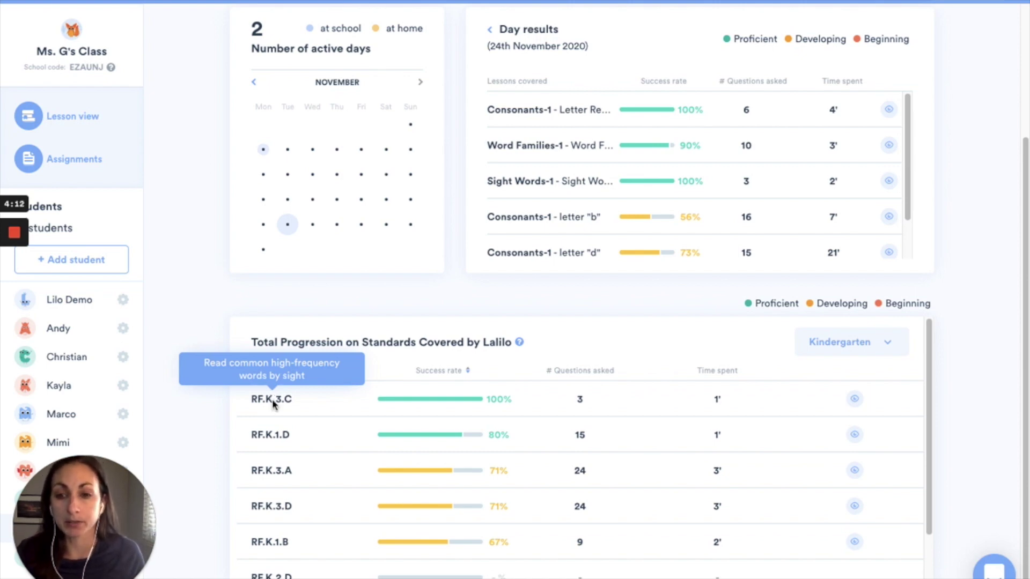
mouse_move(275, 435)
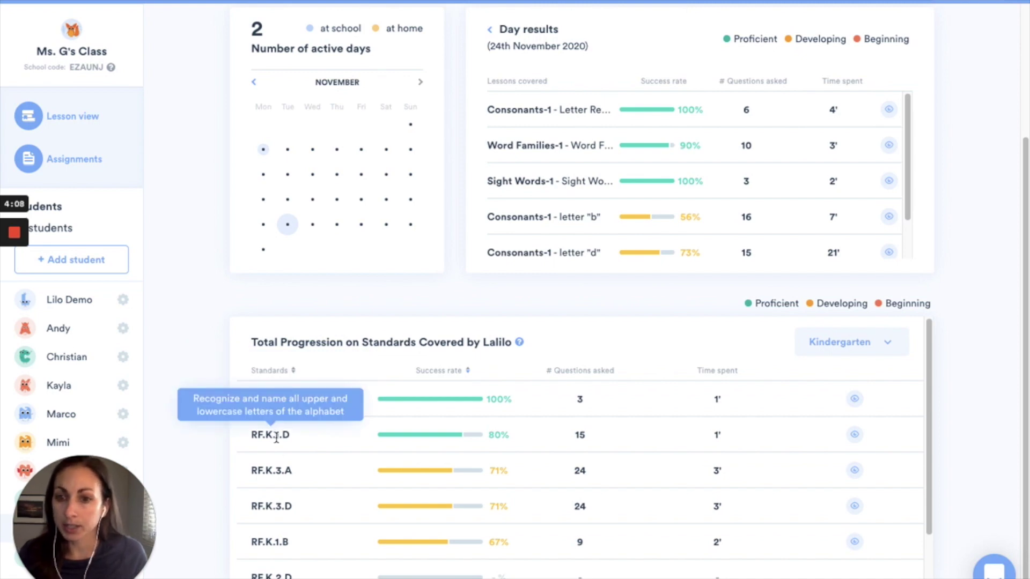
mouse_move(279, 471)
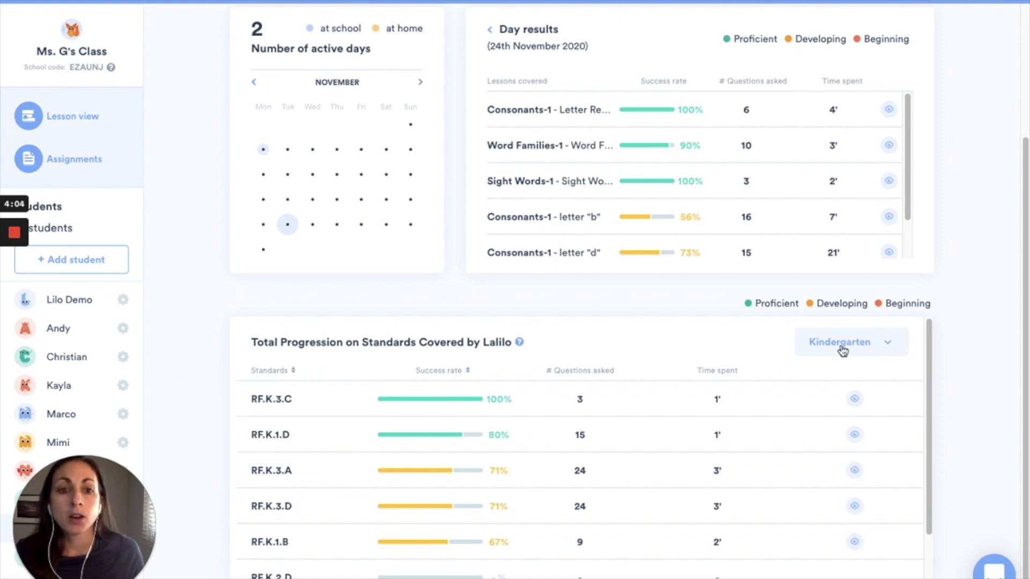
left_click(890, 345)
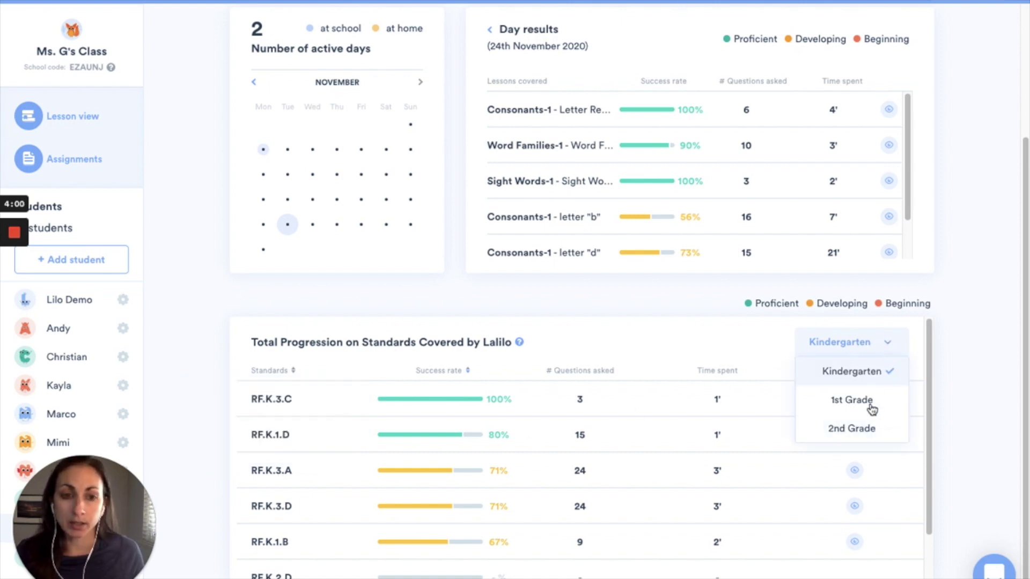
left_click(871, 377)
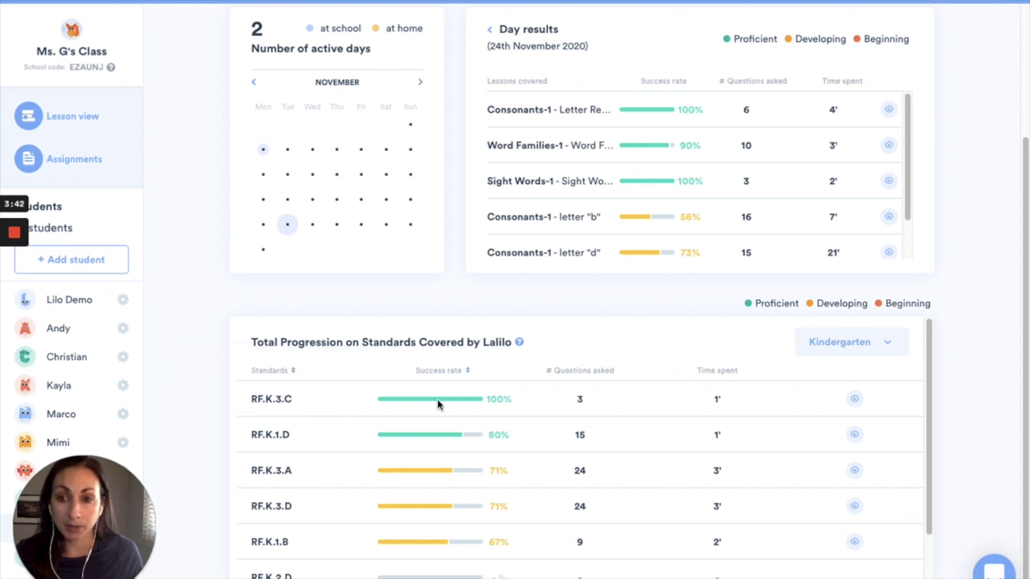
left_click(855, 401)
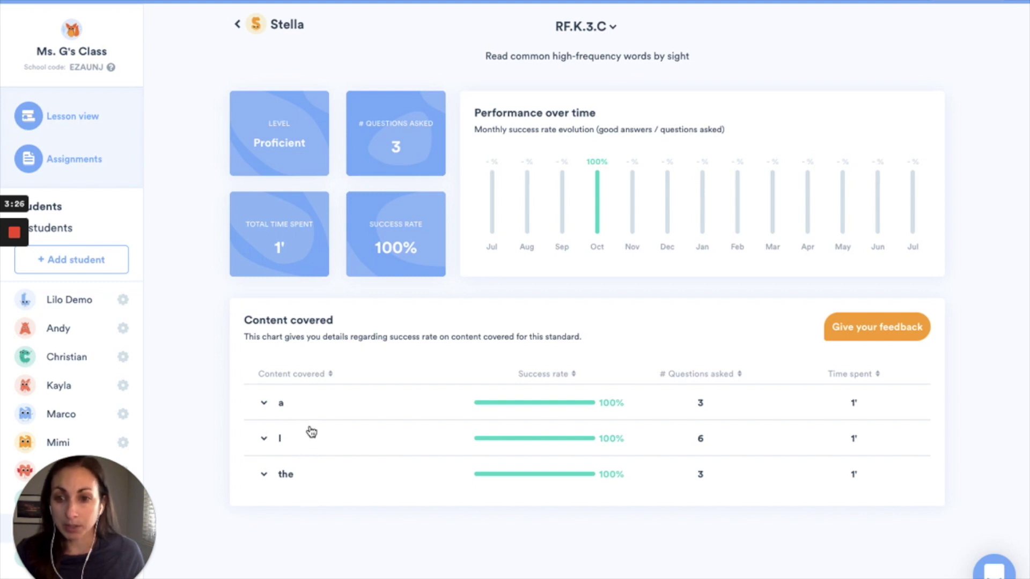
Expand the "the" content row to reveal its spelling skill, then go back to the overview.
left_click(265, 477)
left_click(266, 476)
left_click(270, 479)
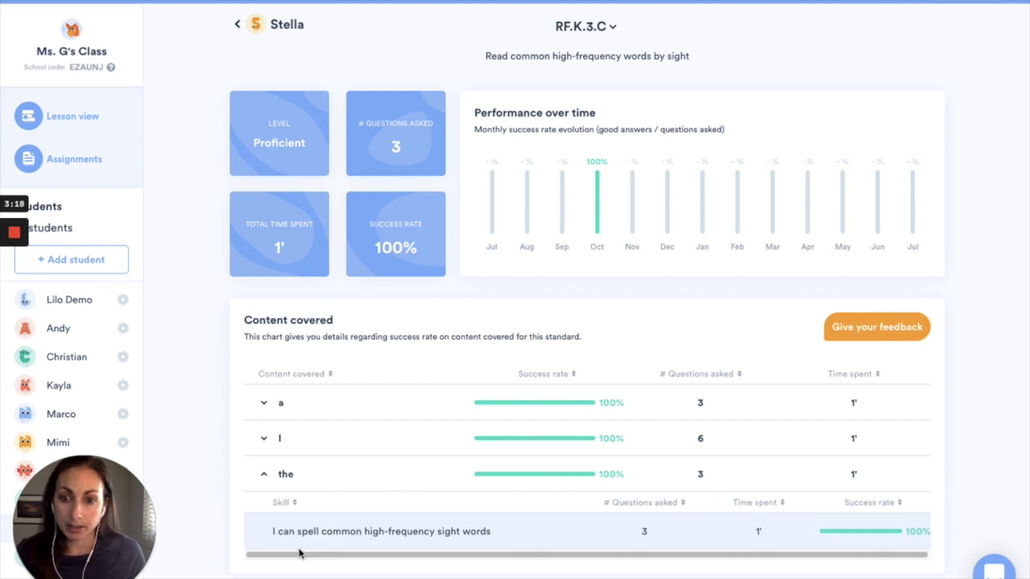
double_click(303, 532)
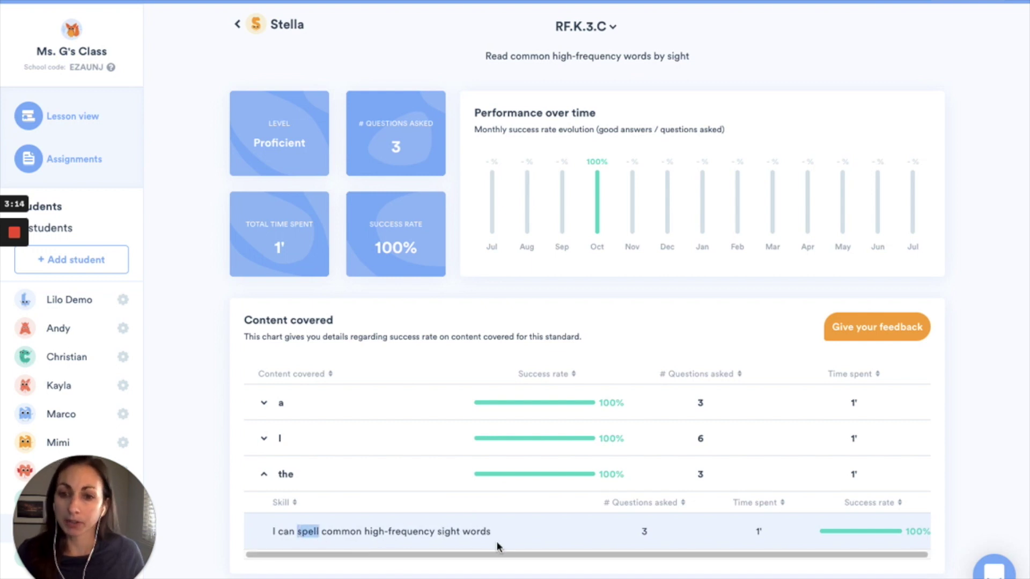
left_click(311, 531)
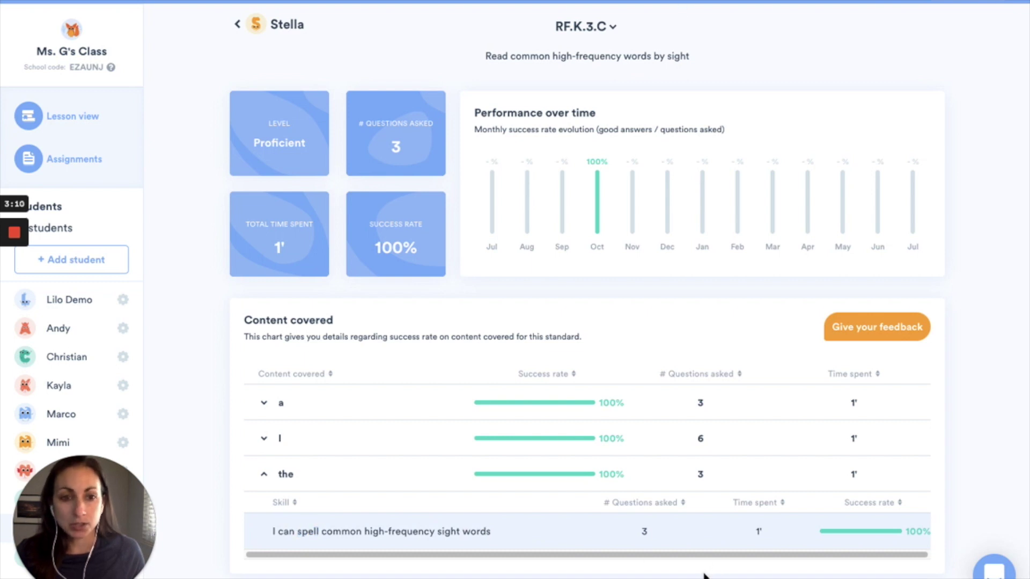
left_click(276, 28)
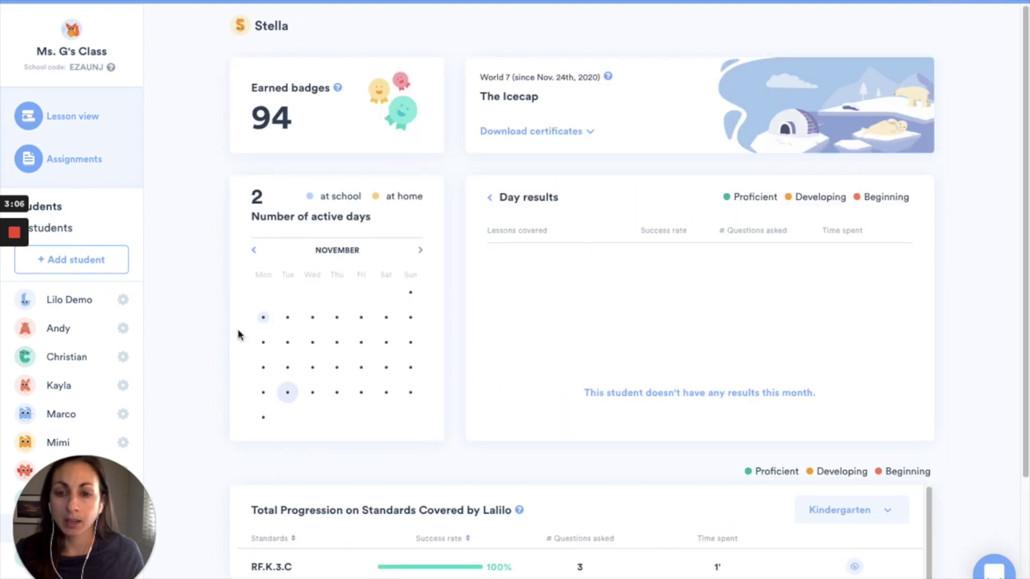
Find RF.K.3.A in the standards table and open its detail page (Developing, 71% success).
scroll(228, 474, "down", 3)
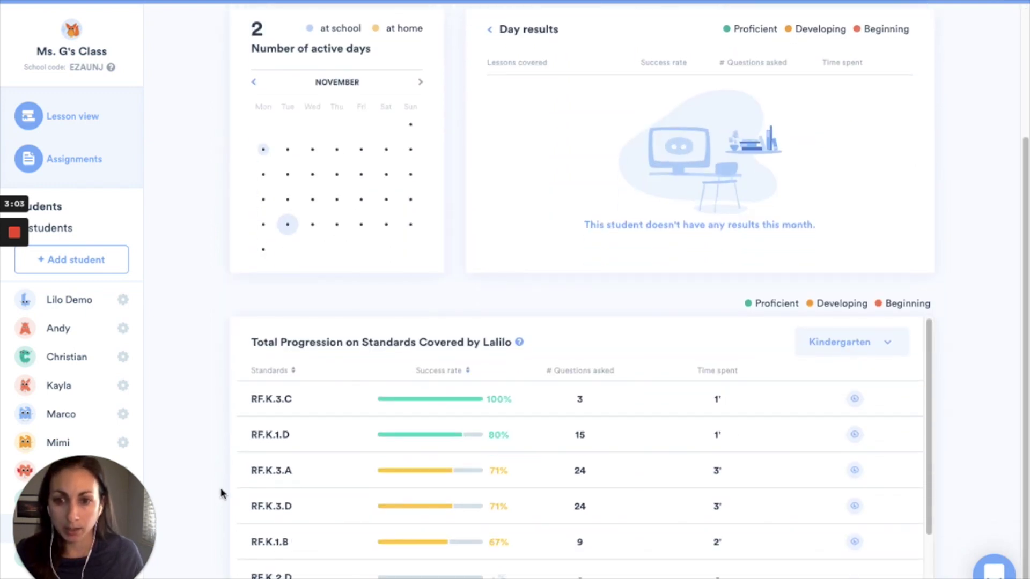
mouse_move(266, 473)
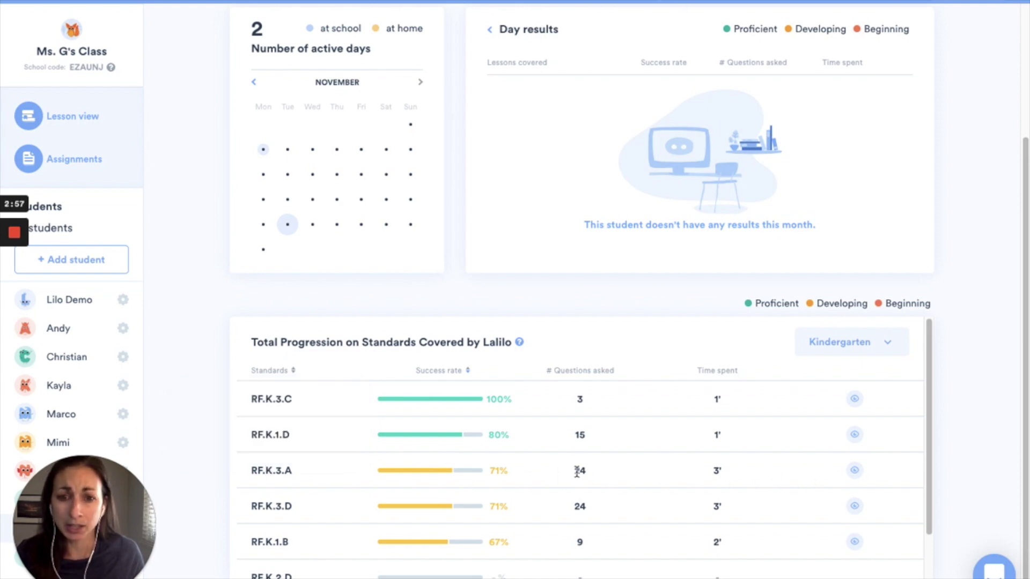
left_click(854, 471)
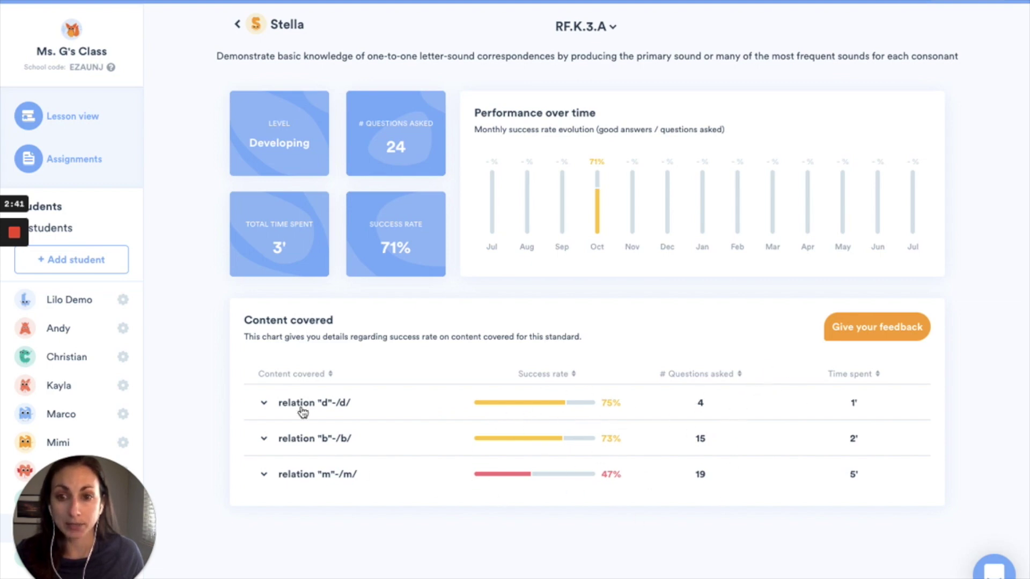
Expand the "d"-/d/ and "b"-/b/ rows to show beginning (75%) and ending (73%) consonant skills.
left_click(265, 402)
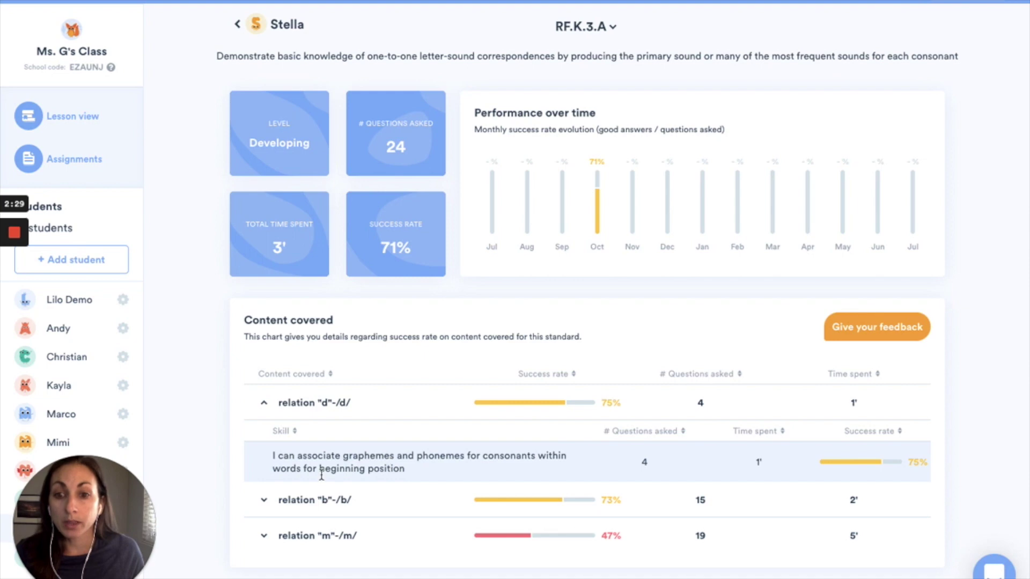
left_click_drag(364, 468, 370, 469)
left_click(353, 469)
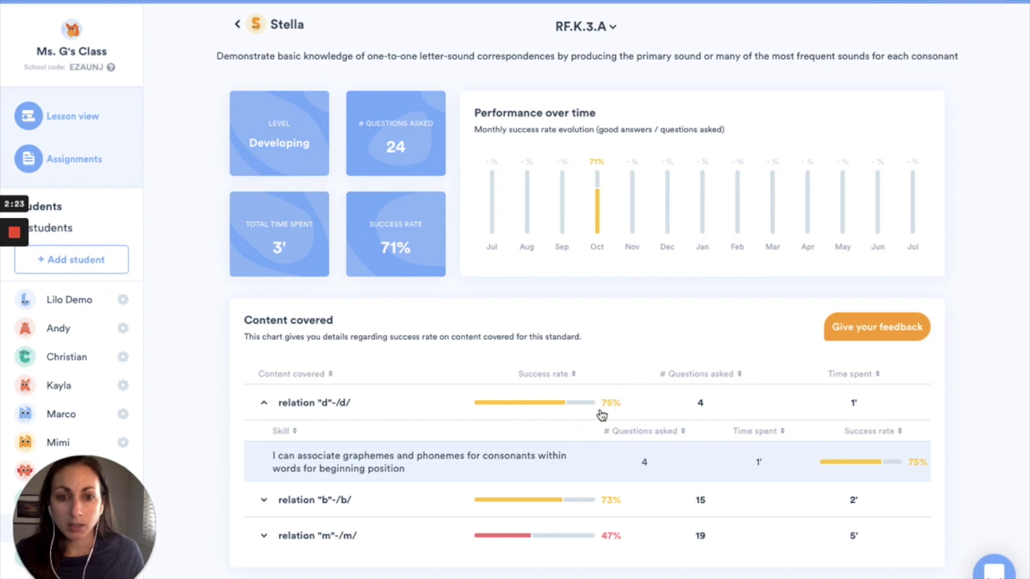
left_click(332, 494)
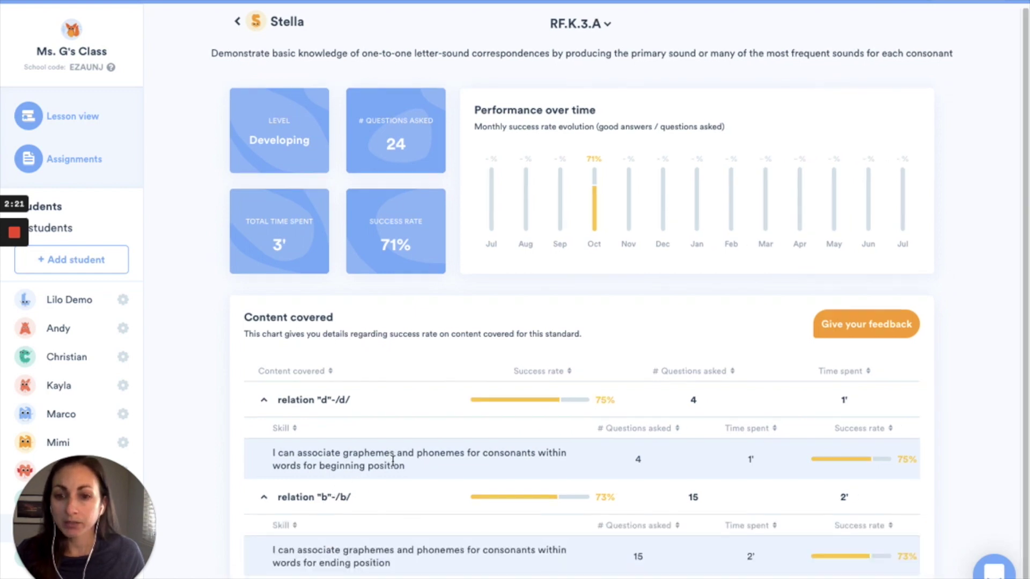
scroll(375, 477, "down", 1)
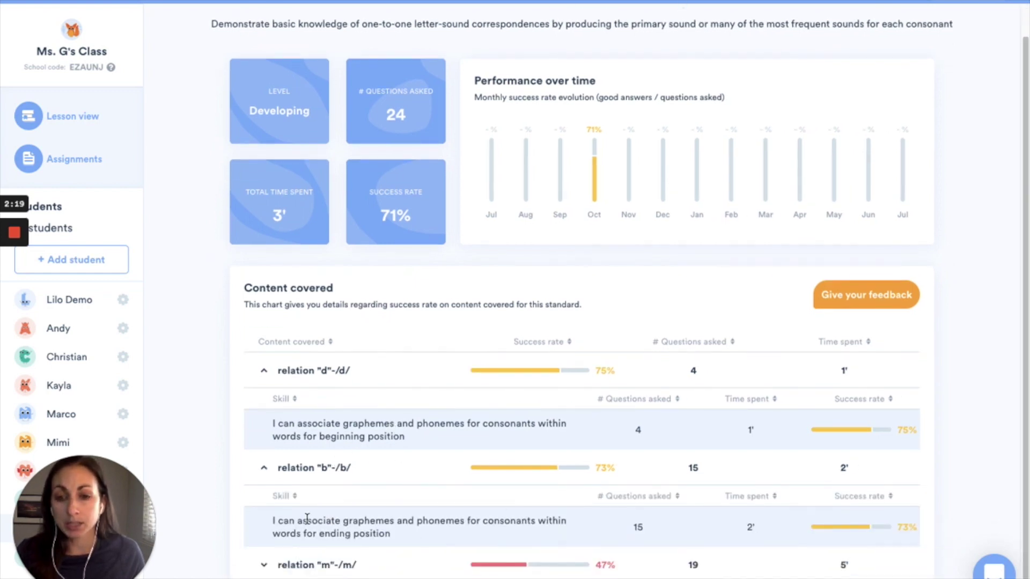
left_click_drag(320, 535, 344, 536)
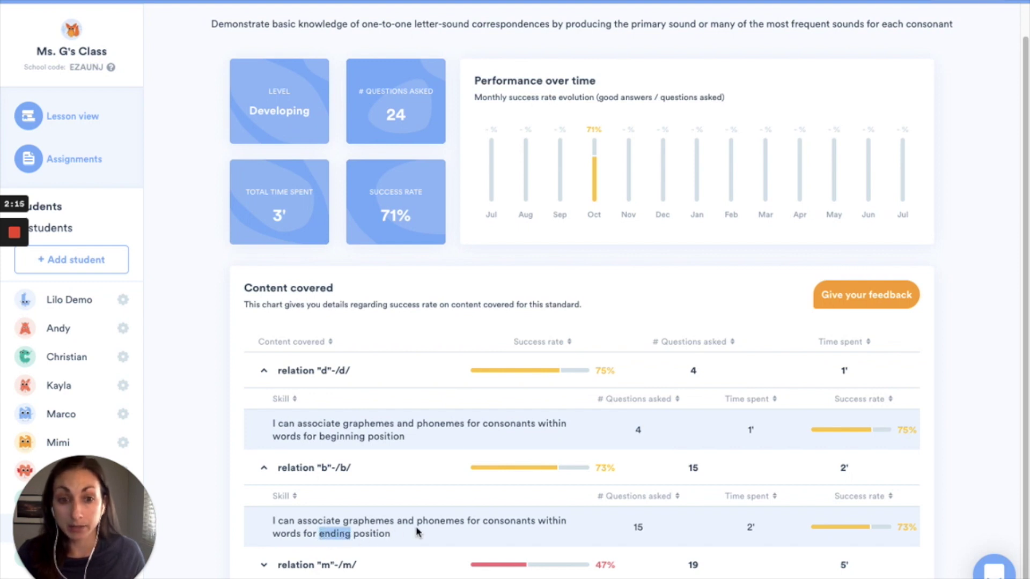
left_click(343, 567)
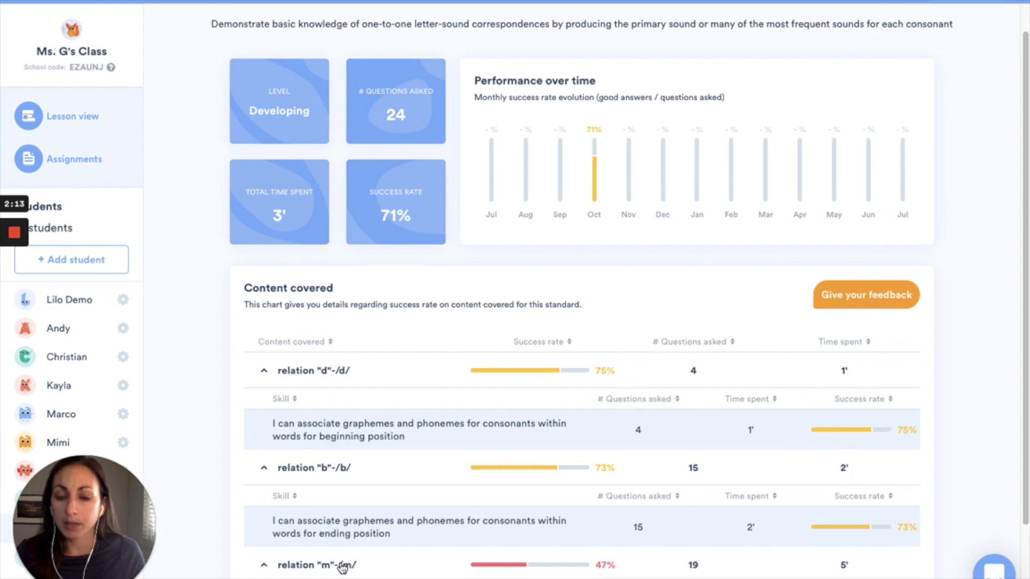
scroll(358, 518, "down", 2)
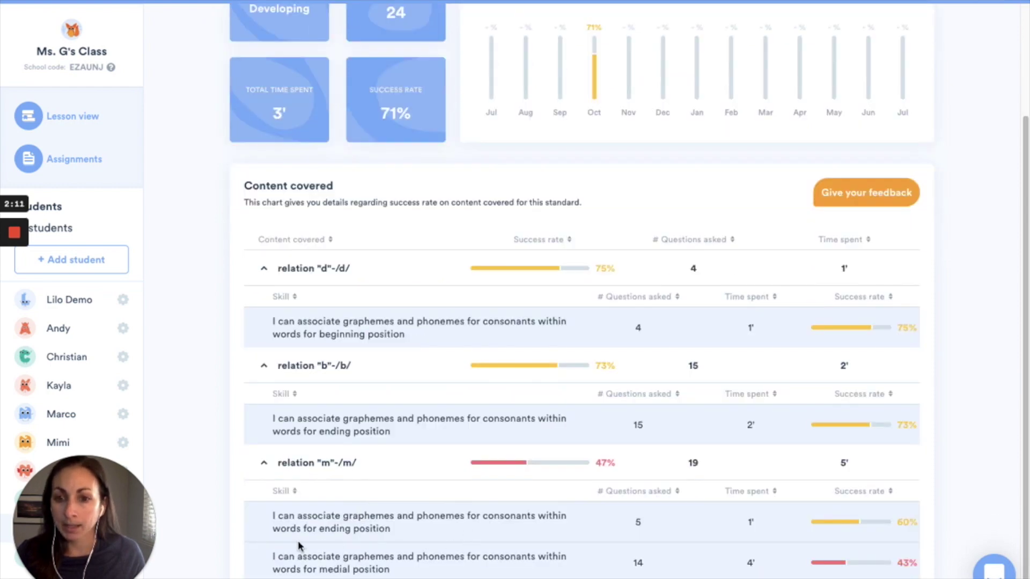
double_click(337, 530)
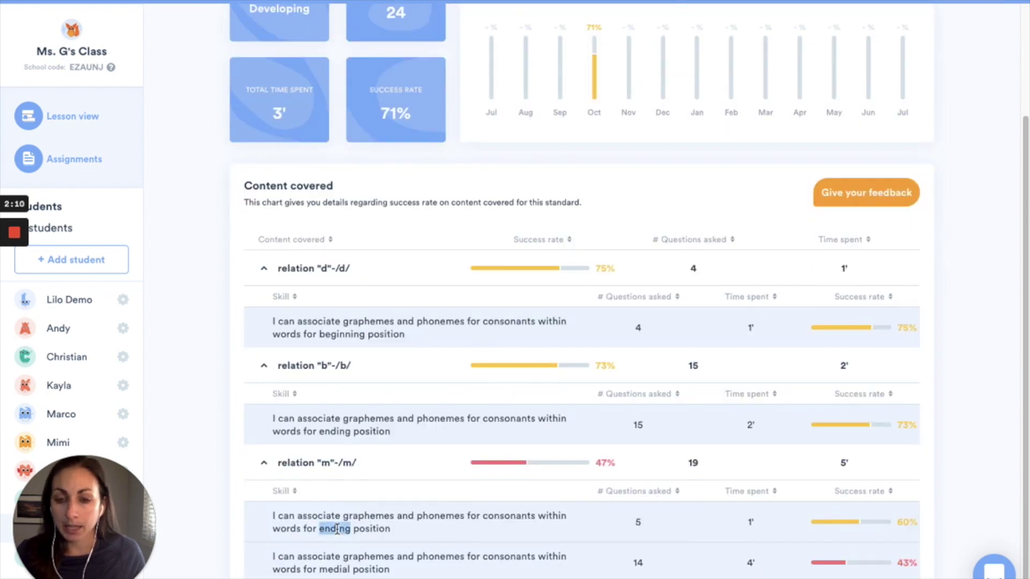
double_click(339, 570)
left_click(549, 575)
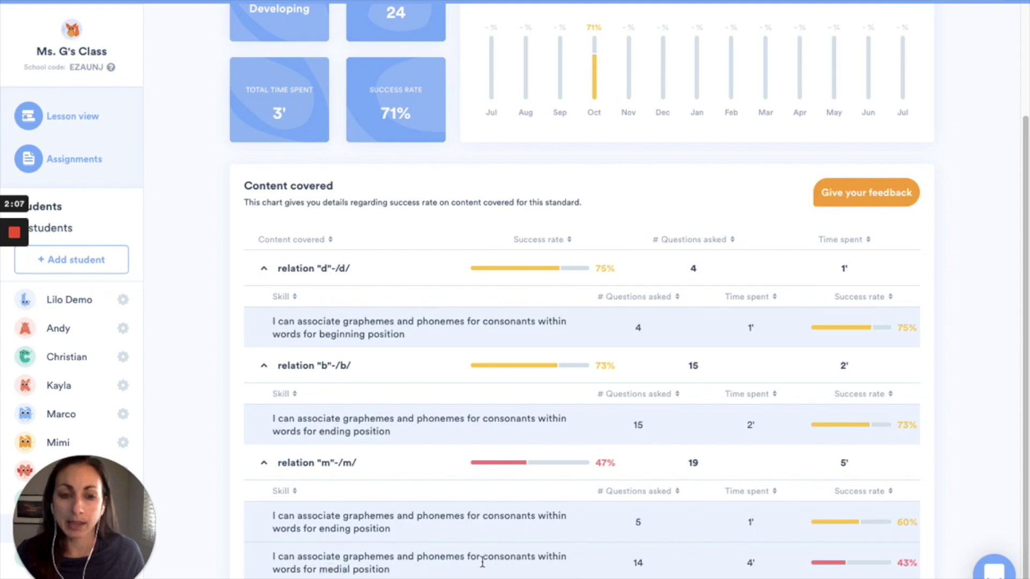
left_click(264, 464)
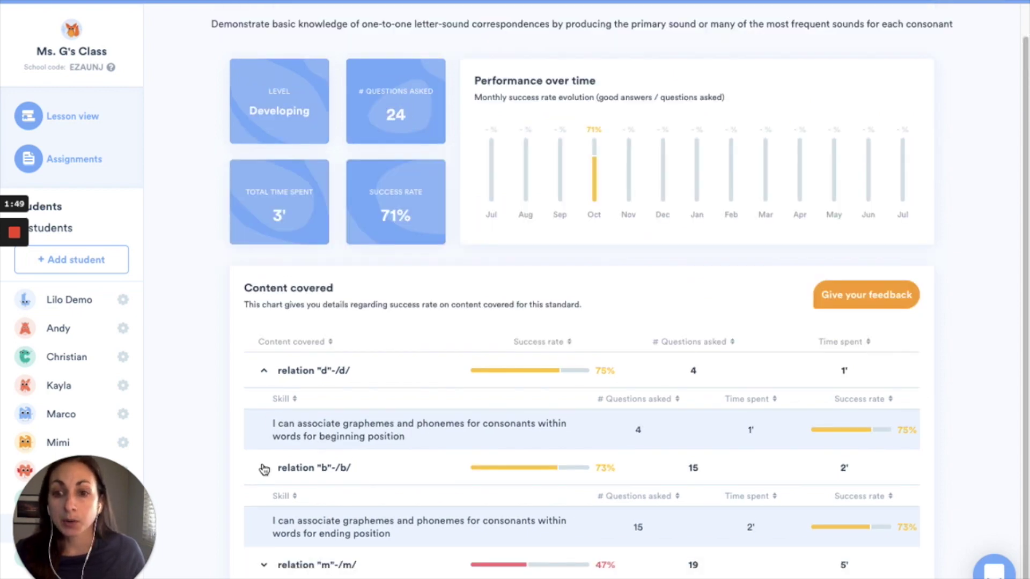
Fold the "b"-/b/ and "d"-/d/ rows back to their 75%, 73% and 47% summaries.
left_click(263, 473)
left_click(262, 403)
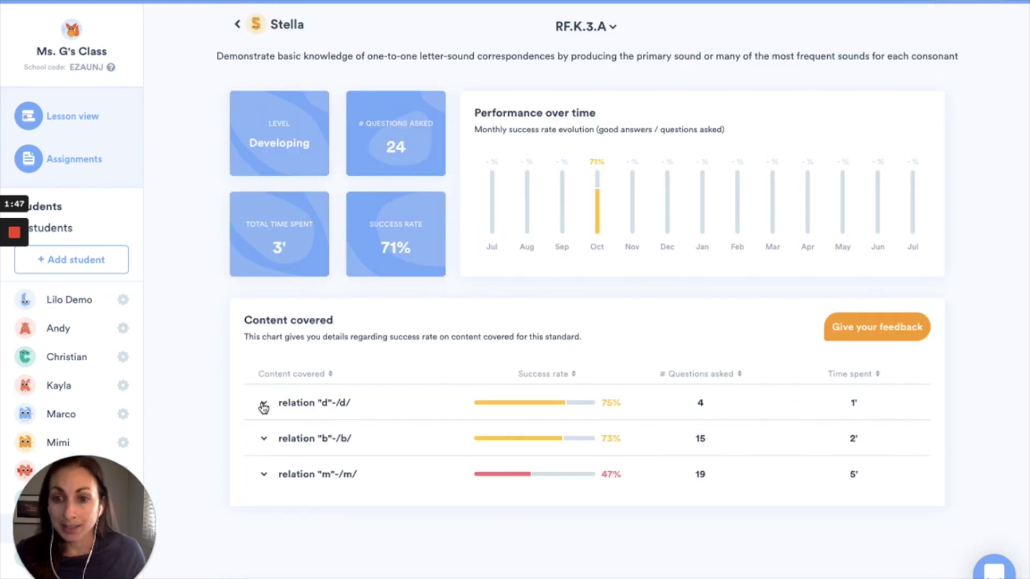